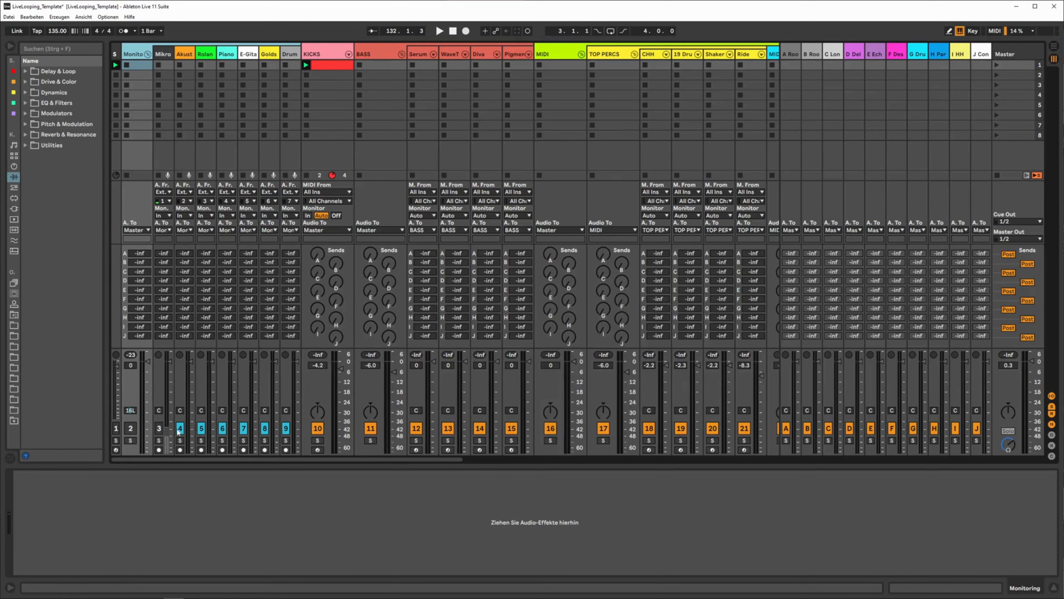
- Look over the whole session, displaying the device chains of the first track, KICKS, BASS and the MIDI group in turn
drag(262, 459, 528, 450)
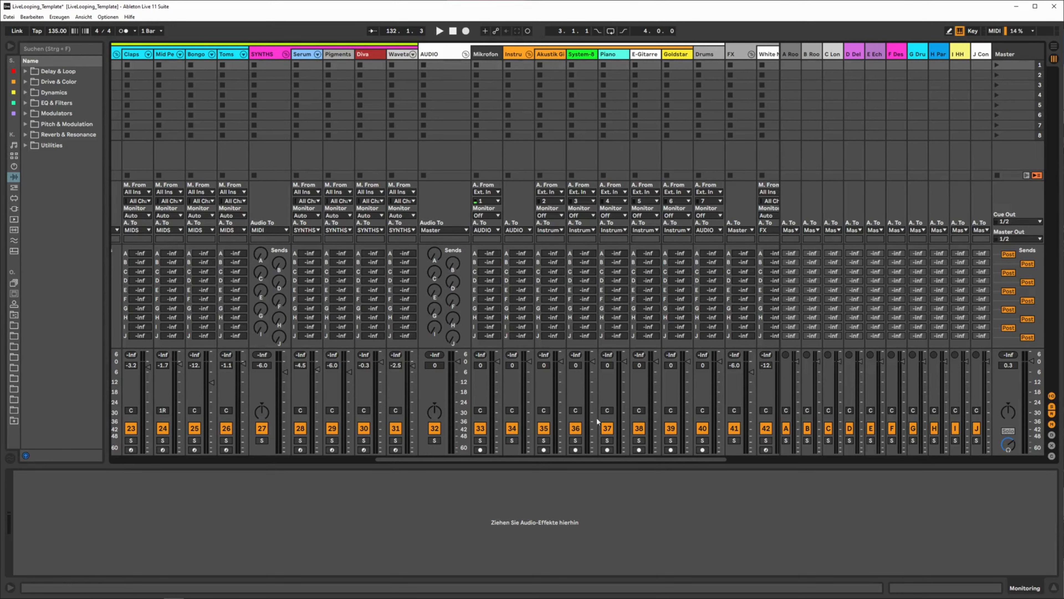
drag(576, 460, 201, 337)
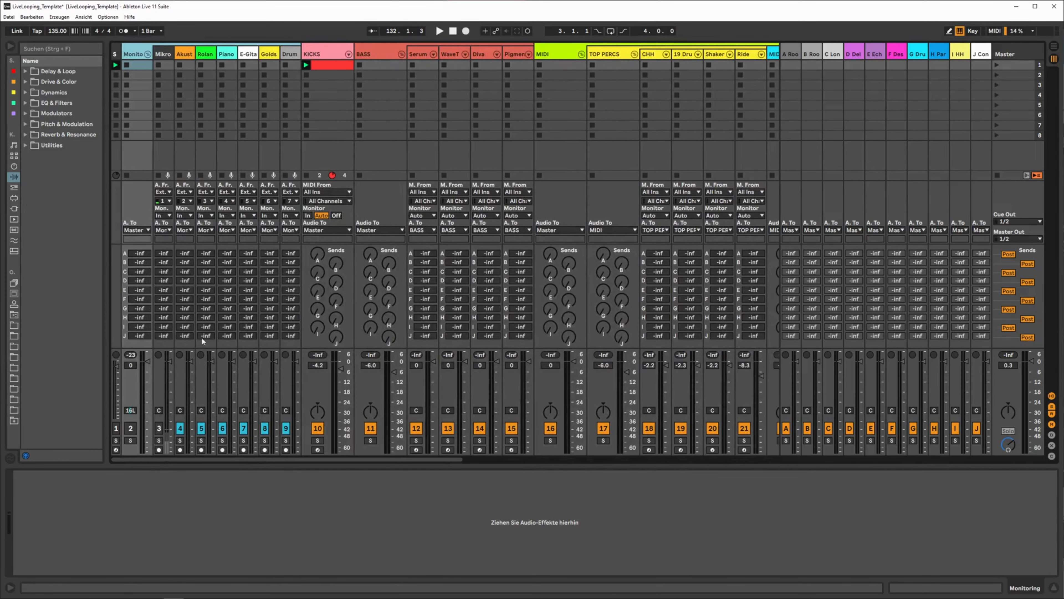
click(119, 49)
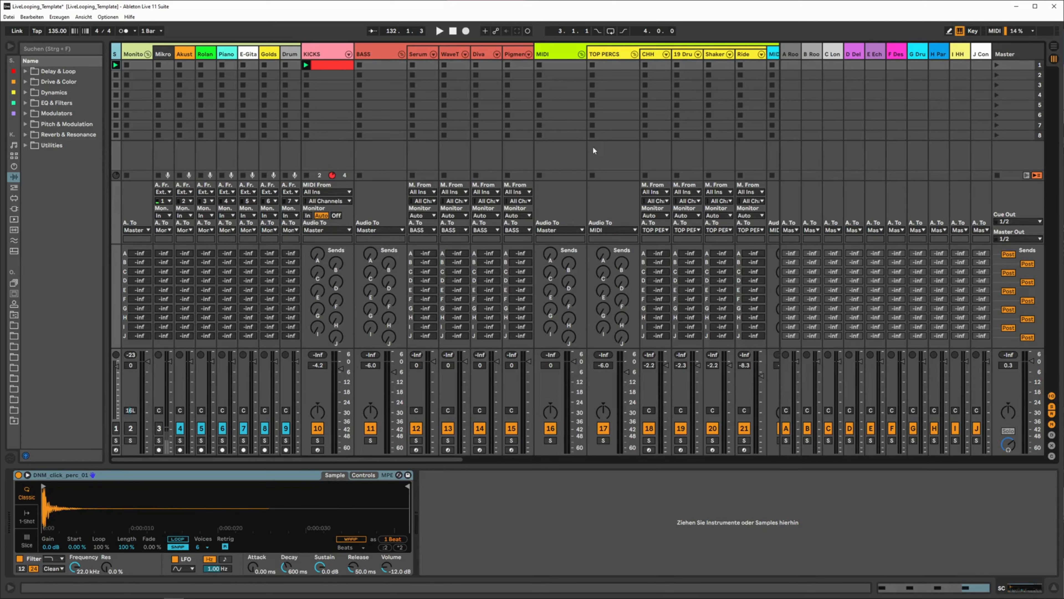
click(331, 55)
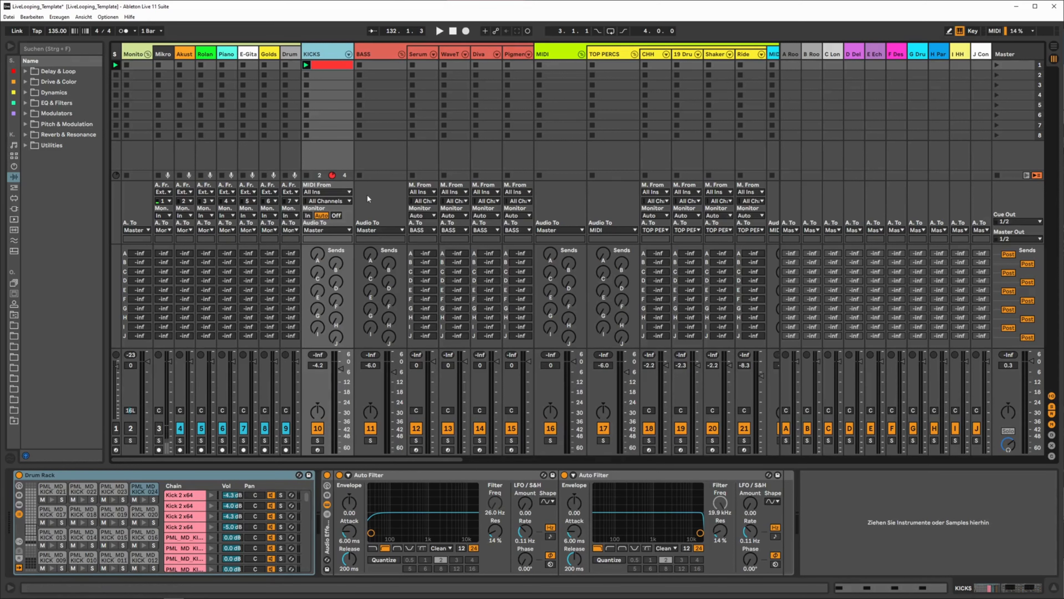
click(375, 52)
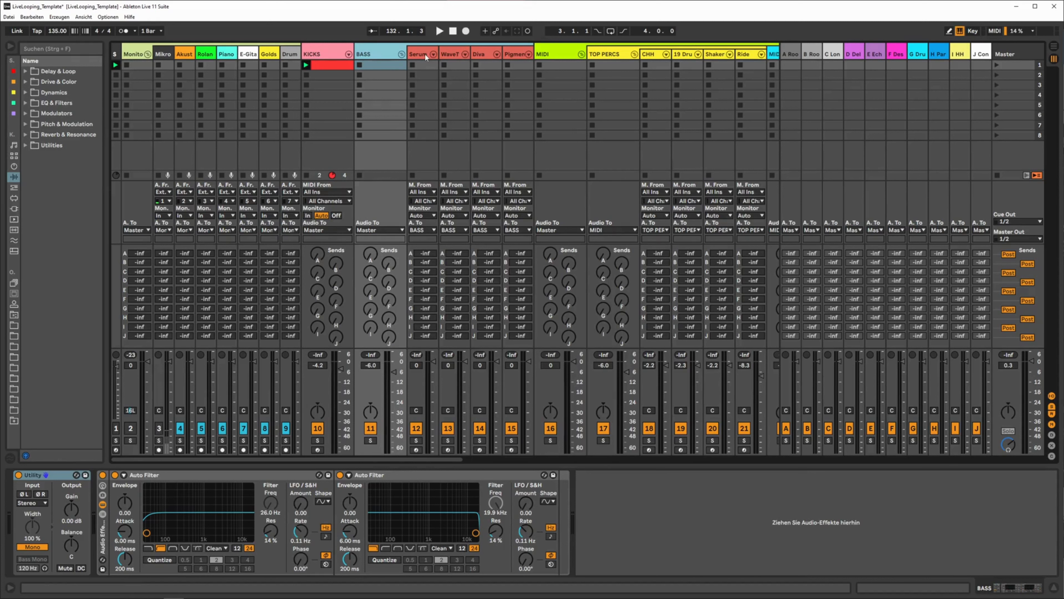
click(576, 54)
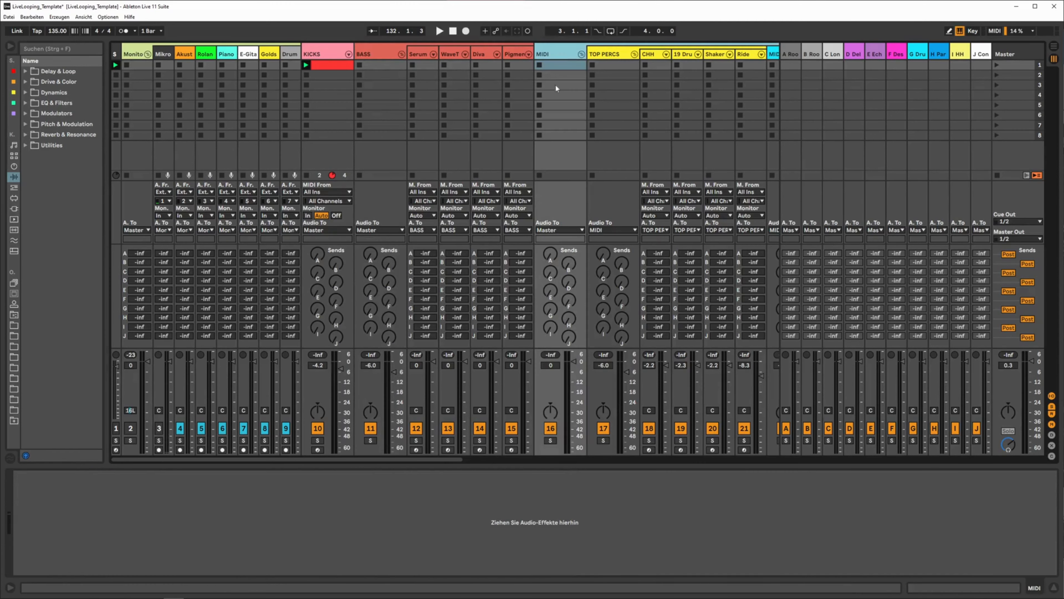
- Display the devices of the CHH track and the Serum track, and select Serum's Instrument Rack
drag(326, 459, 450, 459)
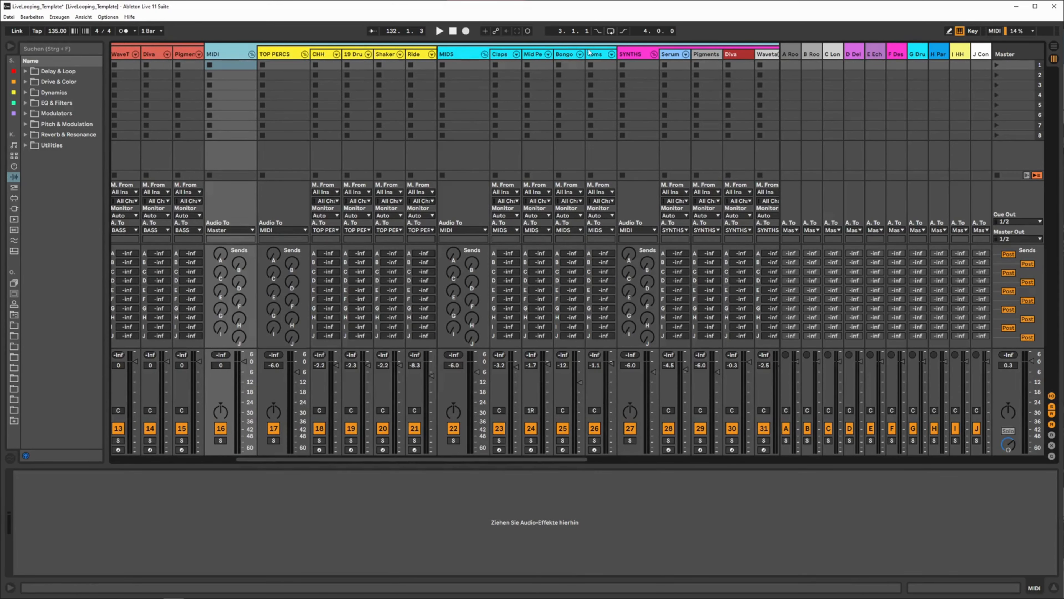
click(329, 56)
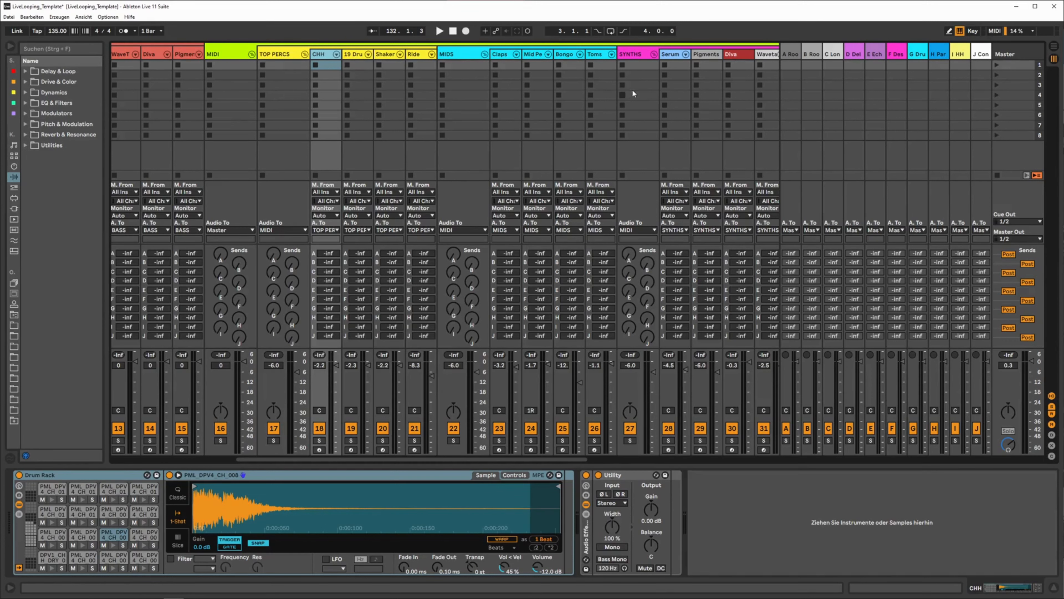
drag(334, 457, 386, 457)
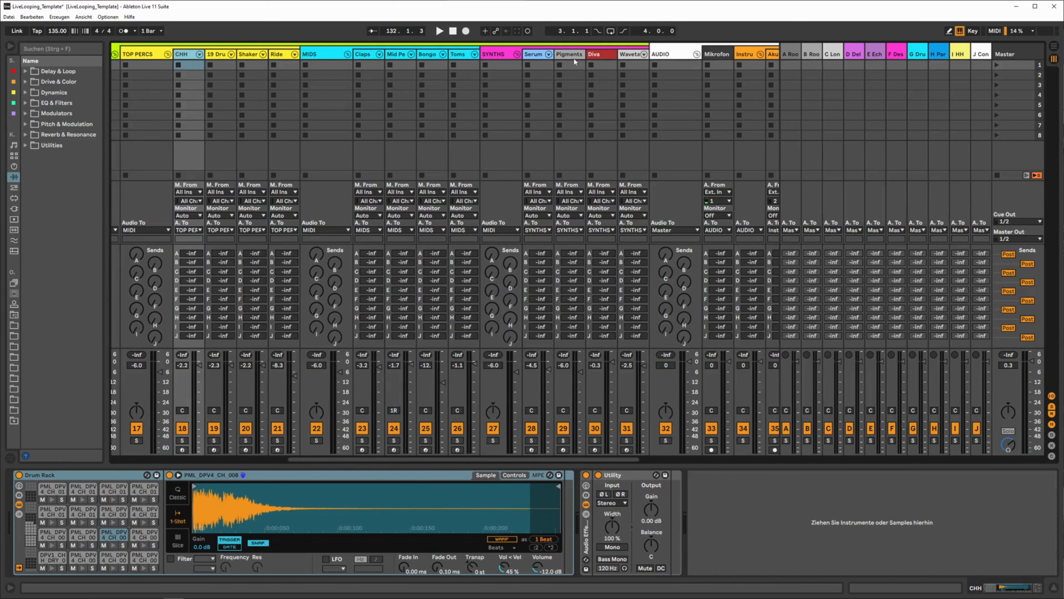
click(534, 54)
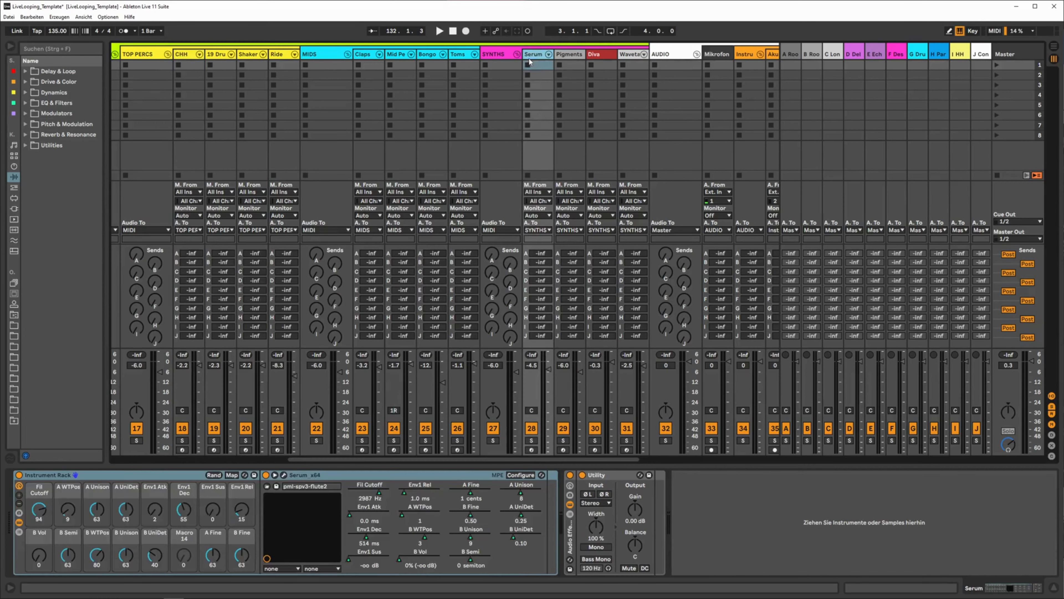
click(129, 478)
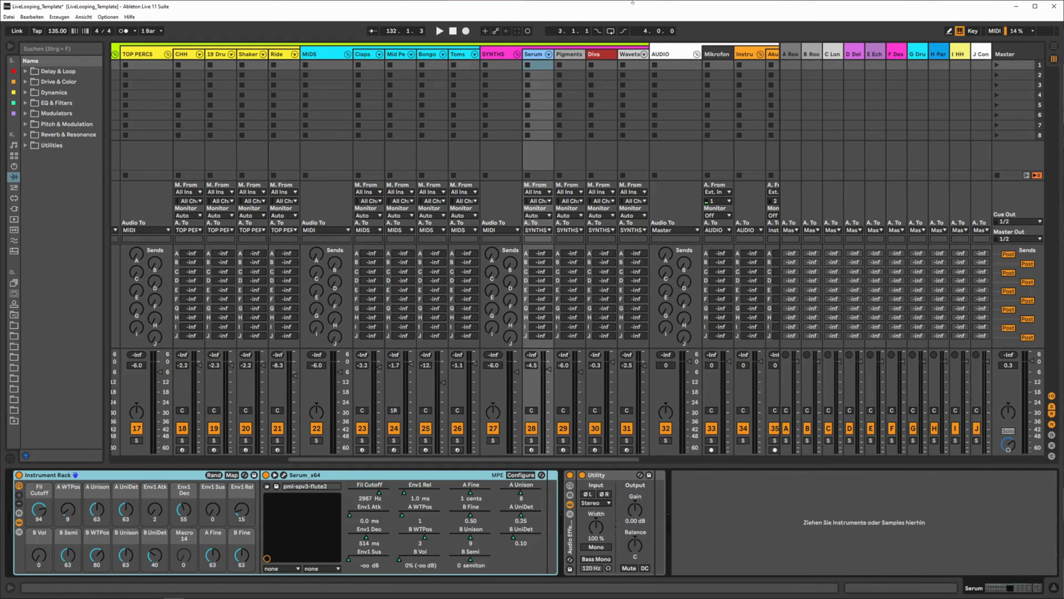
- Inspect the AUDIO group, the FX group and the White Noise track with their device chains
click(669, 60)
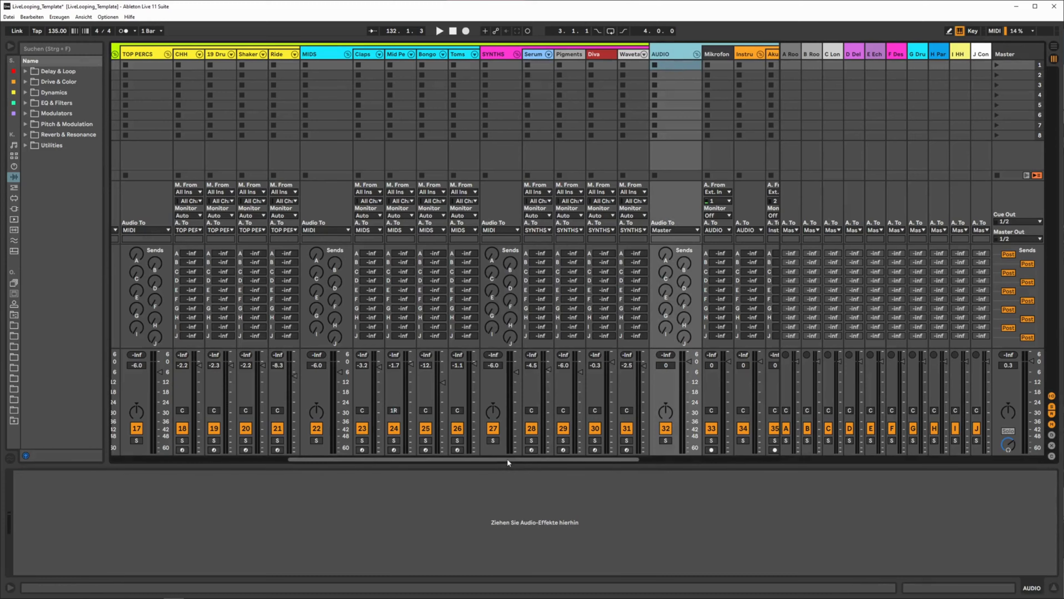
drag(507, 458, 609, 458)
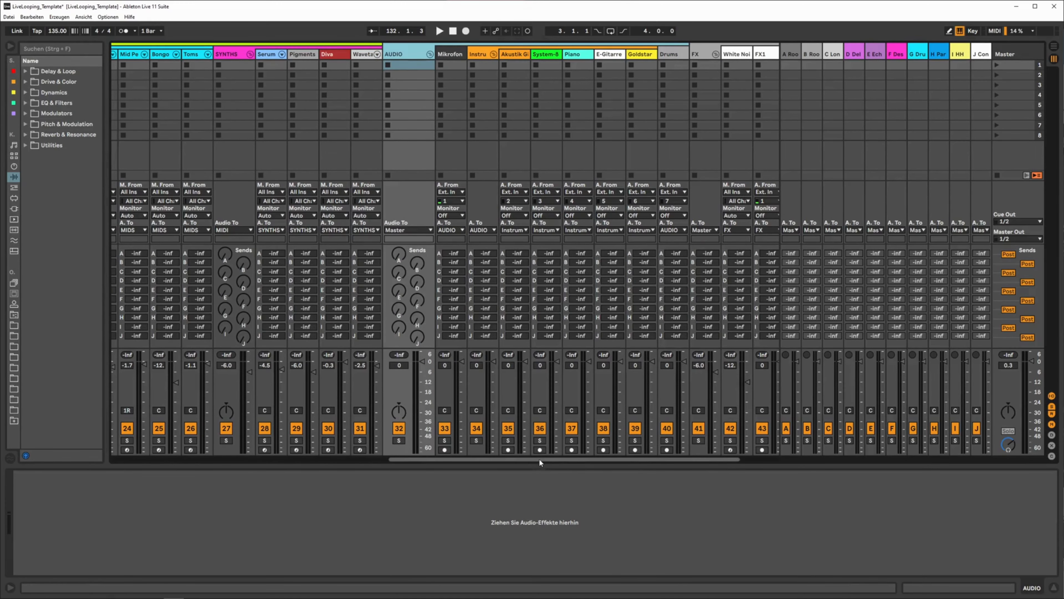
drag(539, 459, 662, 453)
click(602, 56)
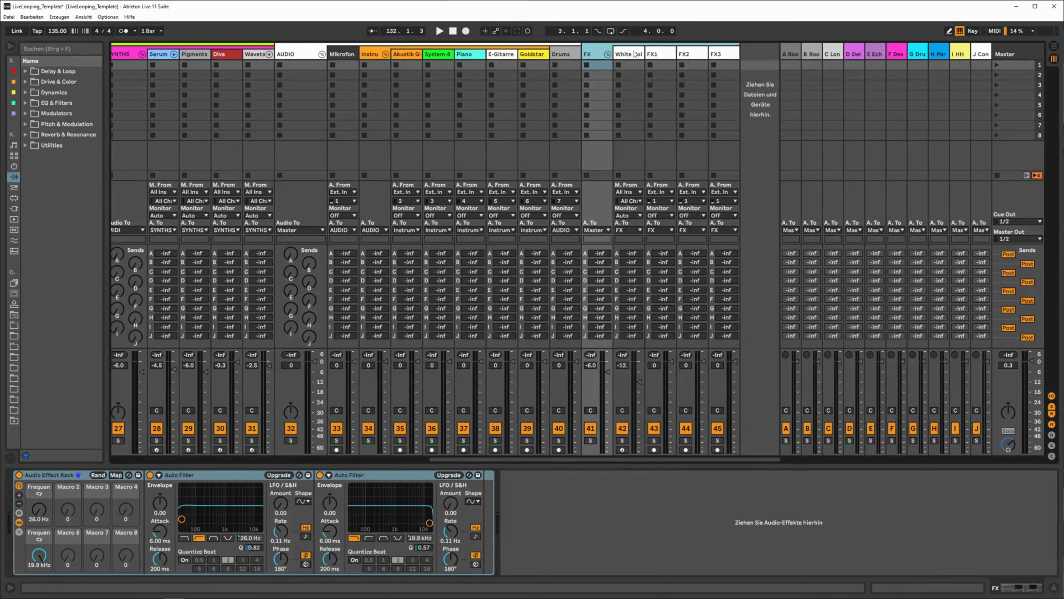
click(634, 54)
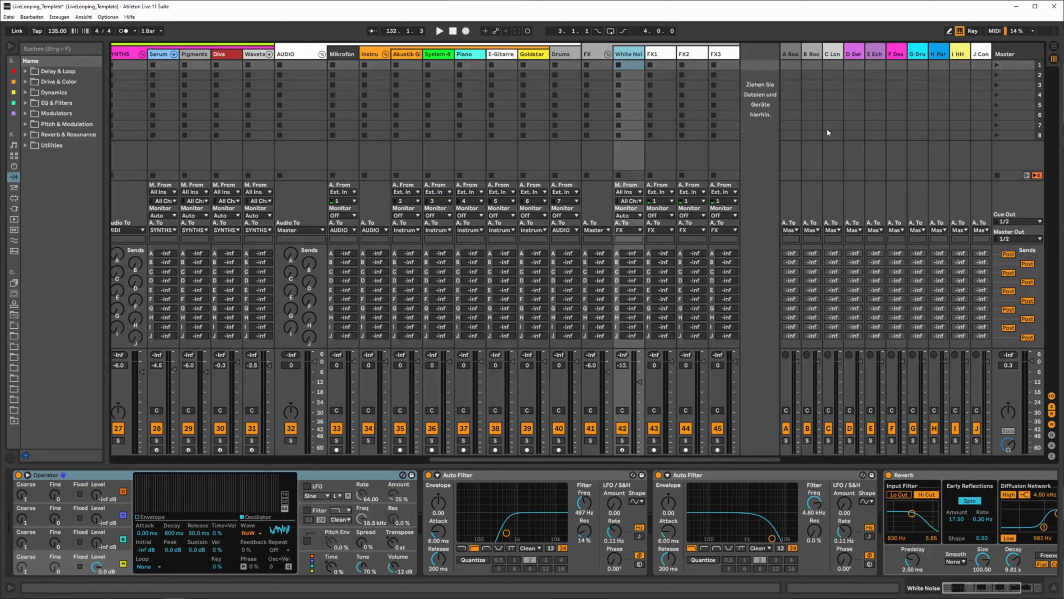
drag(653, 459, 507, 469)
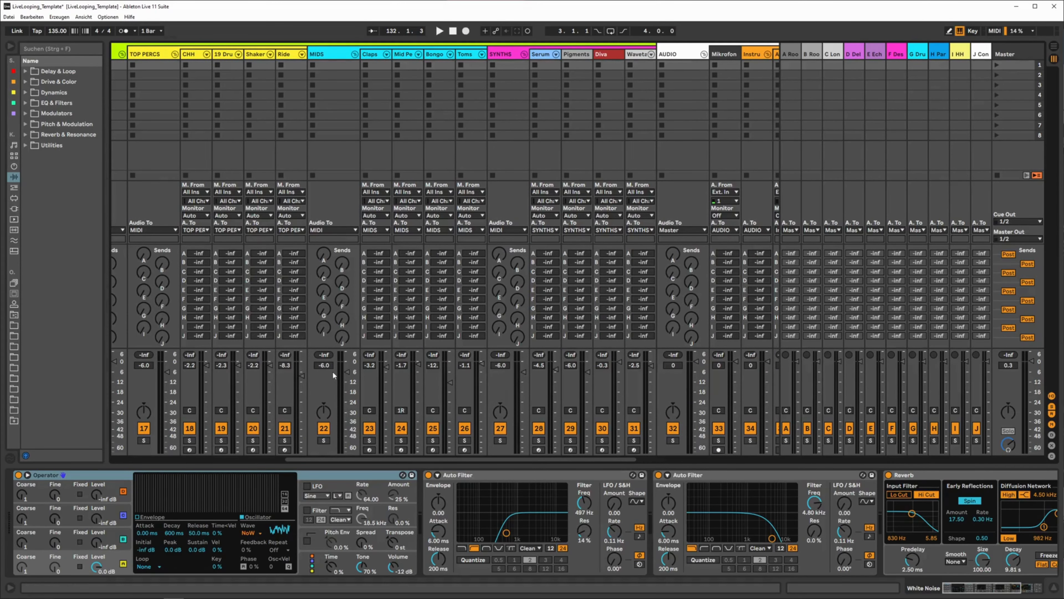
drag(342, 458, 132, 464)
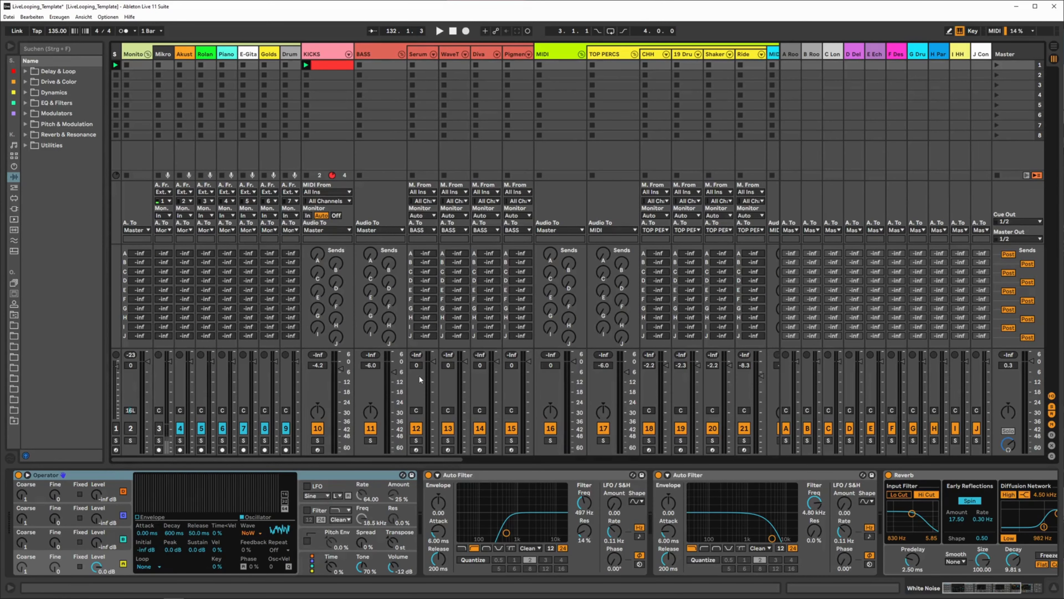
mouse_move(446, 459)
mouse_down()
mouse_move(460, 462)
mouse_move(449, 463)
mouse_up()
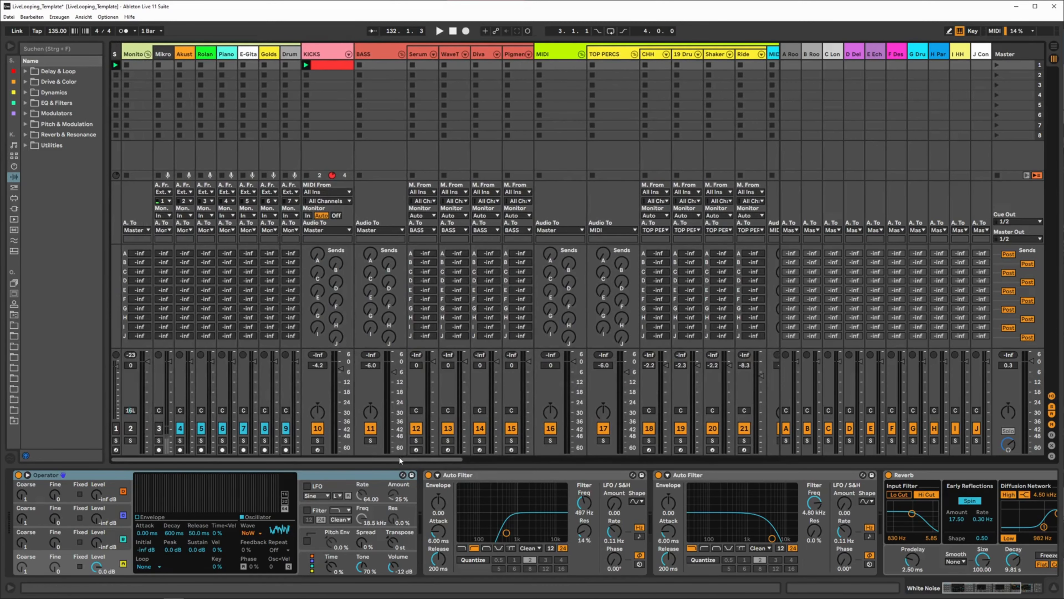
drag(399, 460, 719, 466)
- Display the device chains of the three reverb returns: A-Room Reverb A, B-Room Reverb B and C-Long Reverb
click(791, 54)
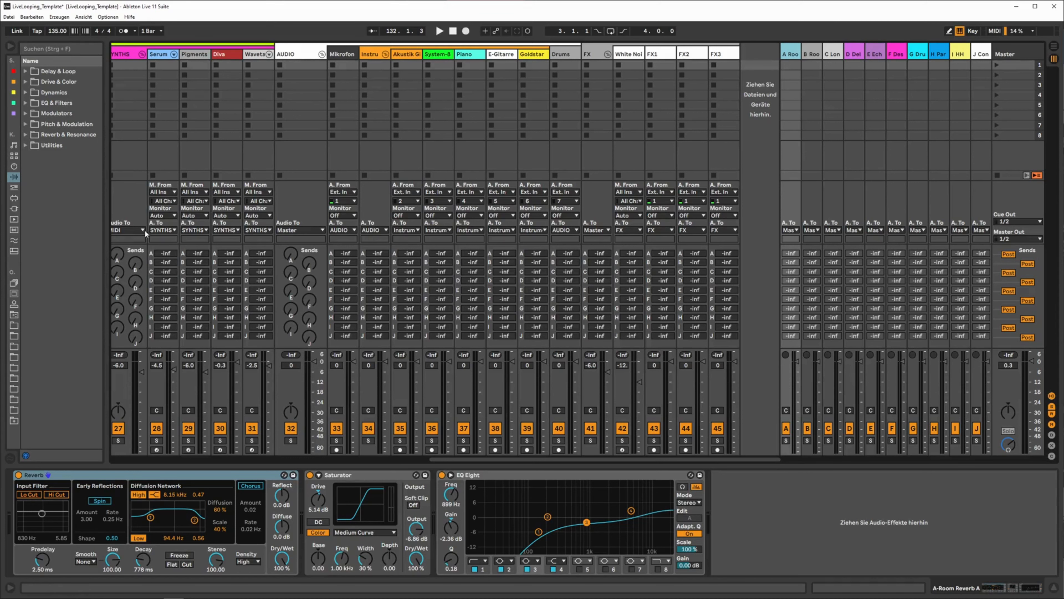
click(797, 53)
click(812, 52)
click(812, 53)
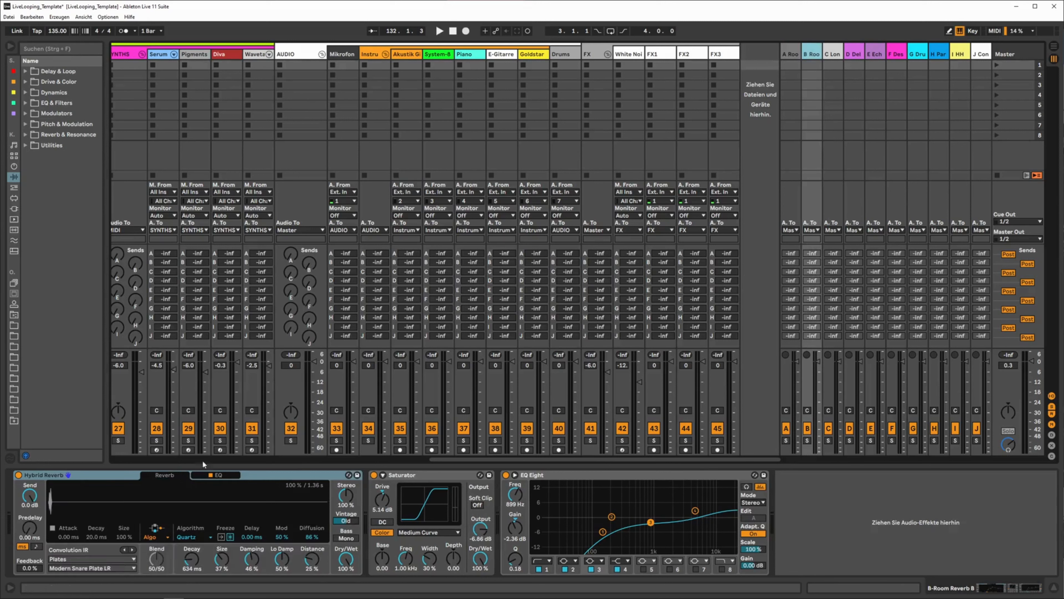
click(835, 54)
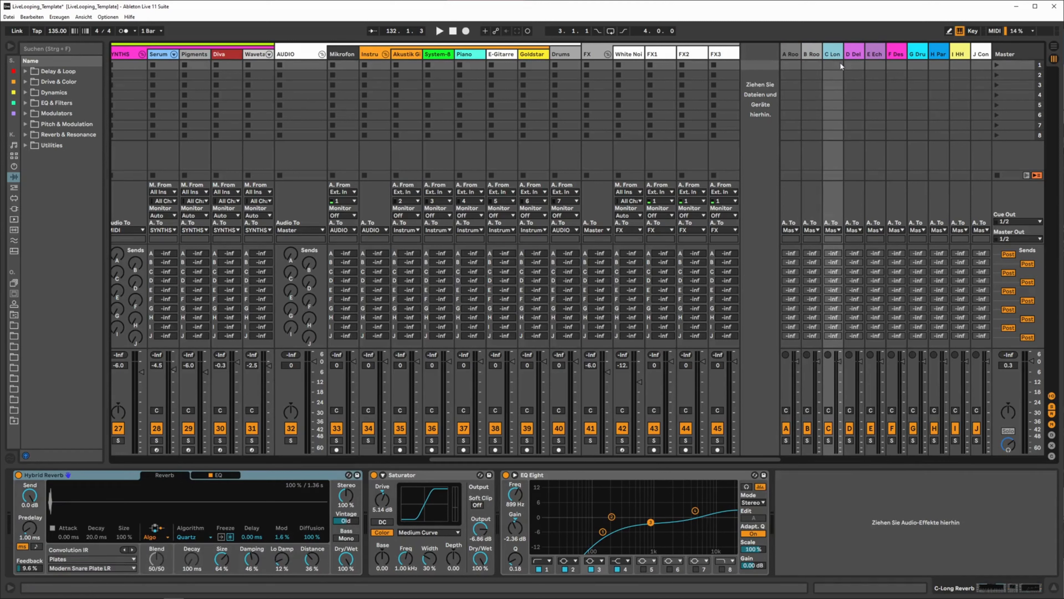
- Go through the device chains of the delay, echo, Destroy, Drum Bus, Parallel Compression and HH Grove returns
click(855, 53)
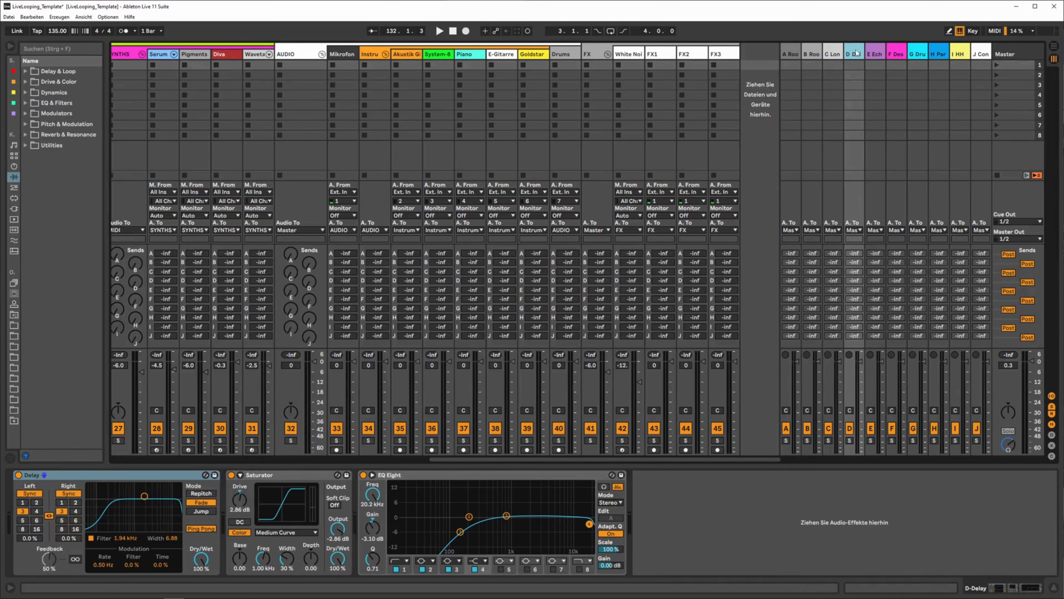
click(880, 53)
click(898, 55)
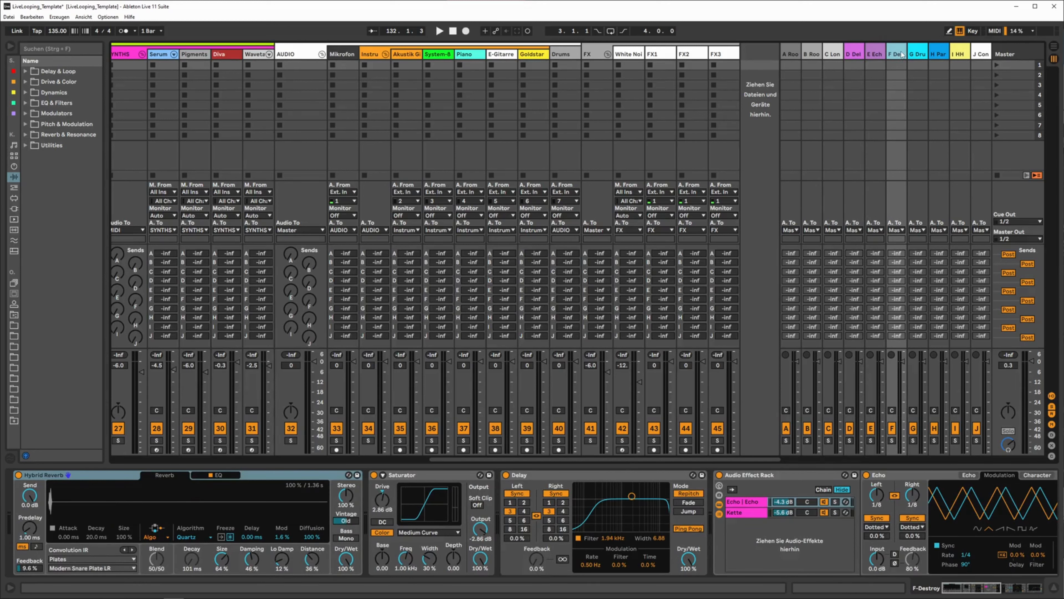
click(913, 53)
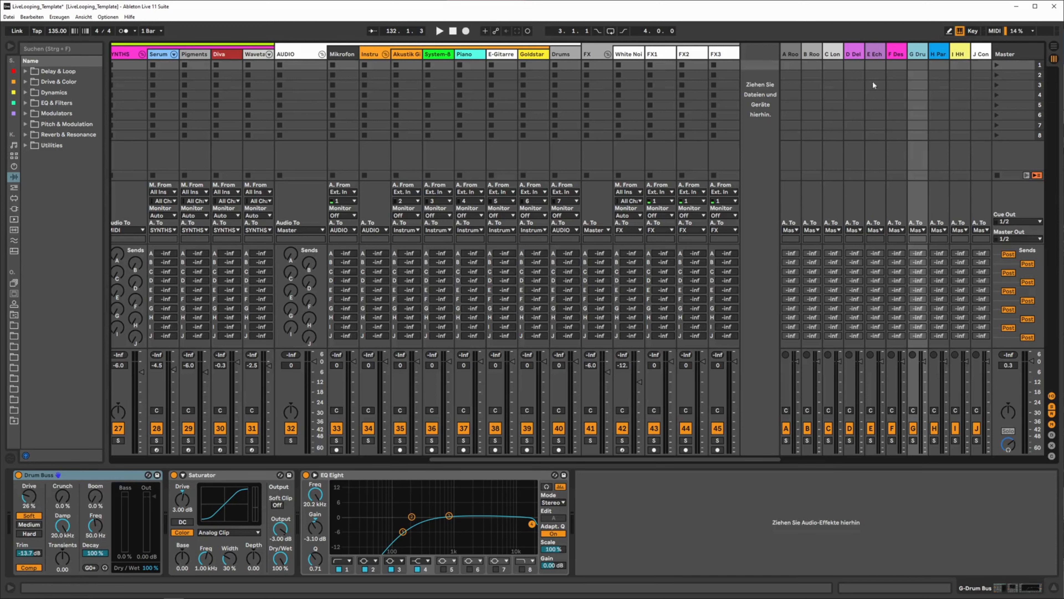
click(936, 55)
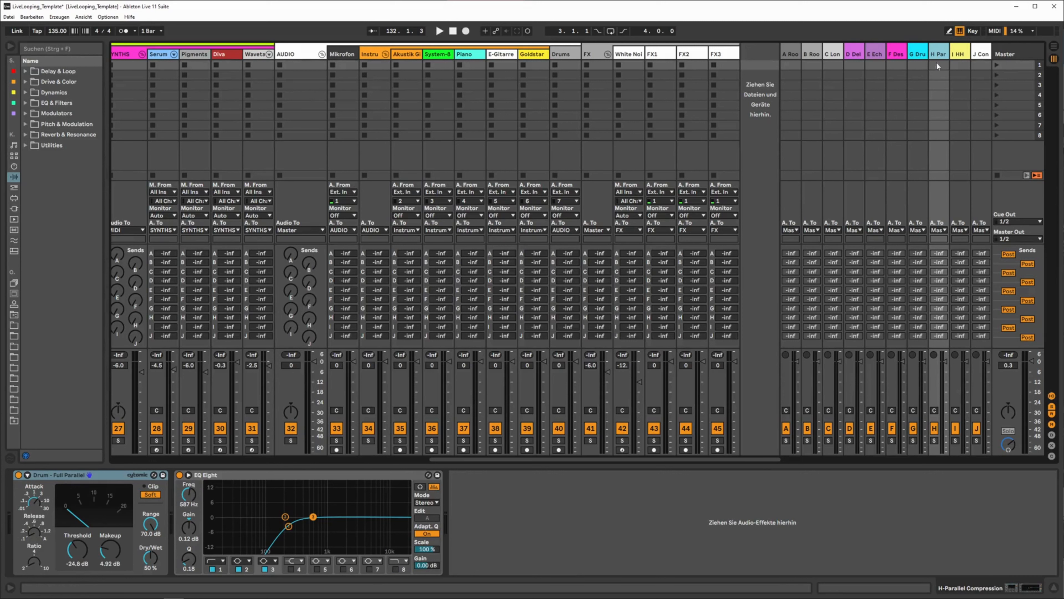
click(959, 55)
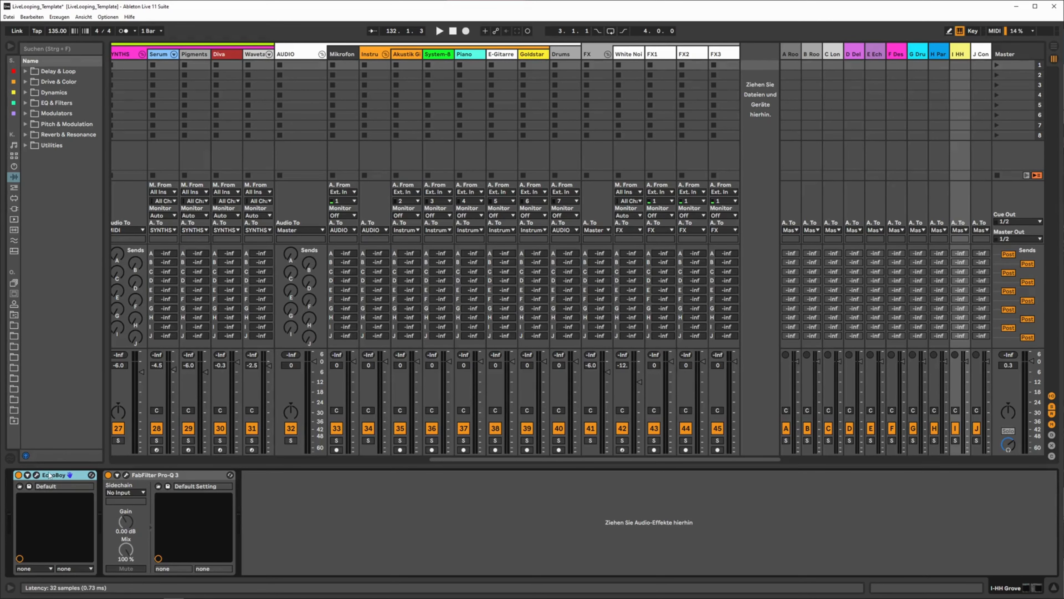
- Show the J-Control Panel return and inspect the parameter mapping window of its first Mapr16x2 device, closing it when done
click(983, 54)
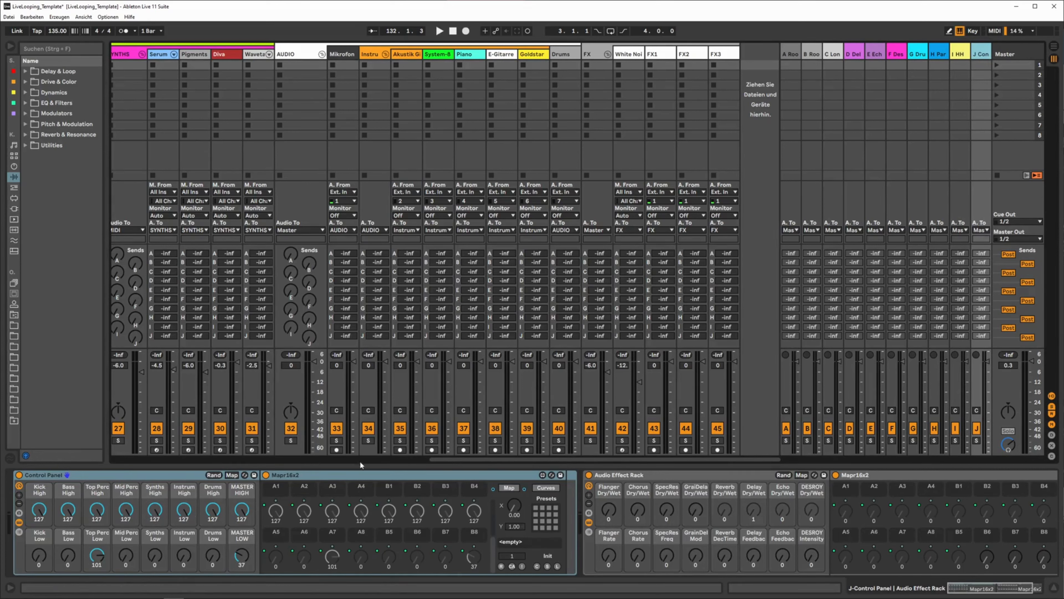
click(438, 478)
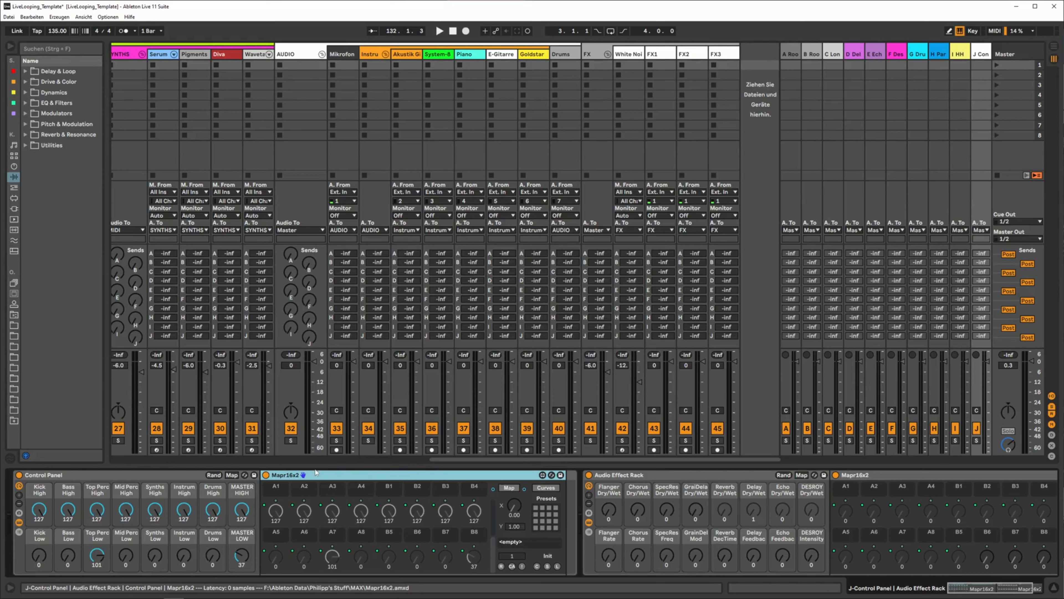
click(509, 488)
drag(952, 256, 287, 233)
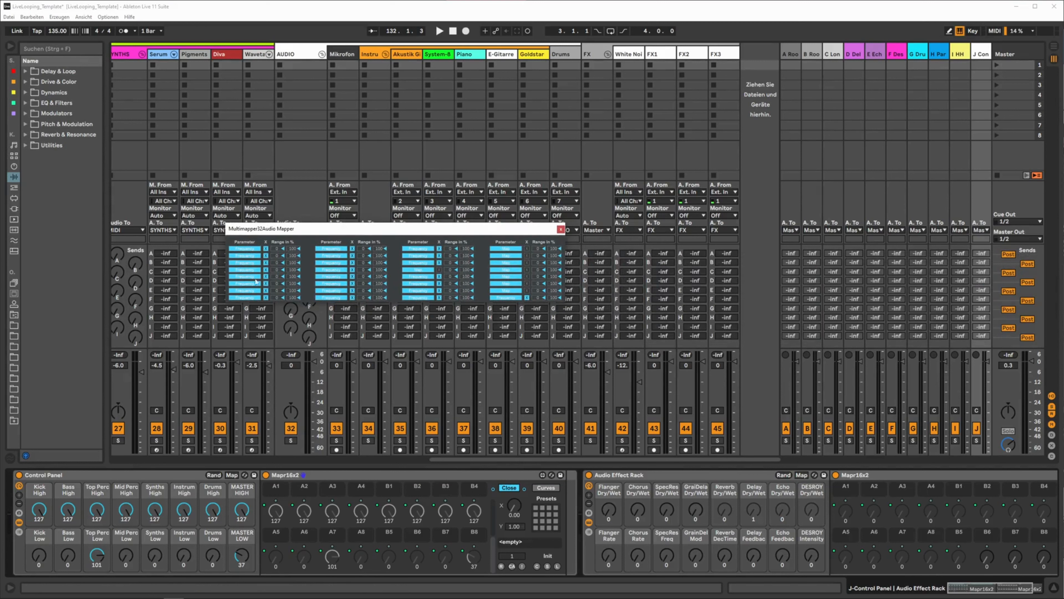
click(561, 229)
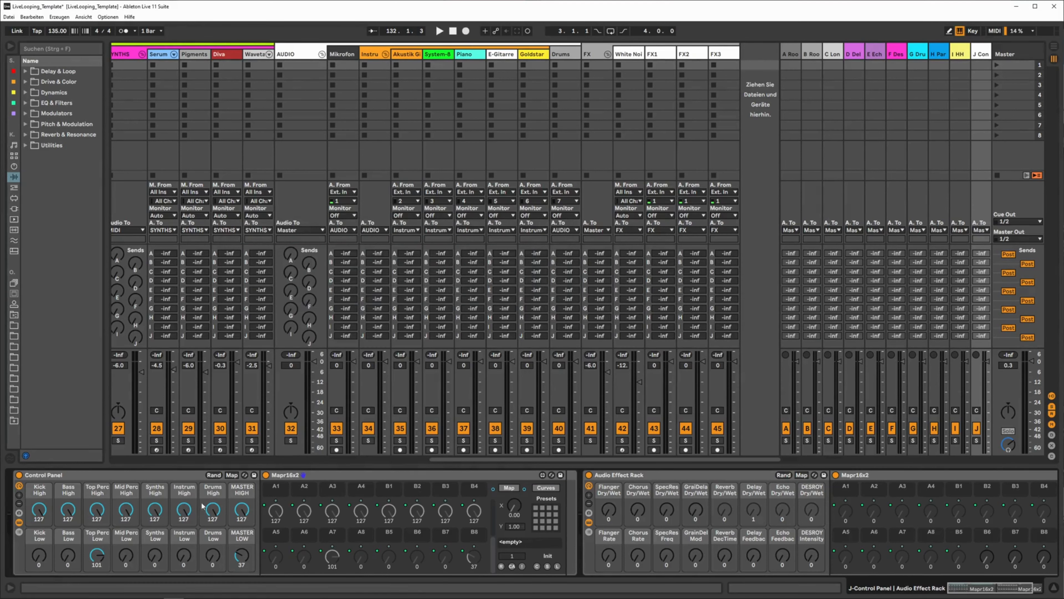
- Select the Control Panel rack and review the set's MIDI mapping list, then leave MIDI mapping mode
click(67, 476)
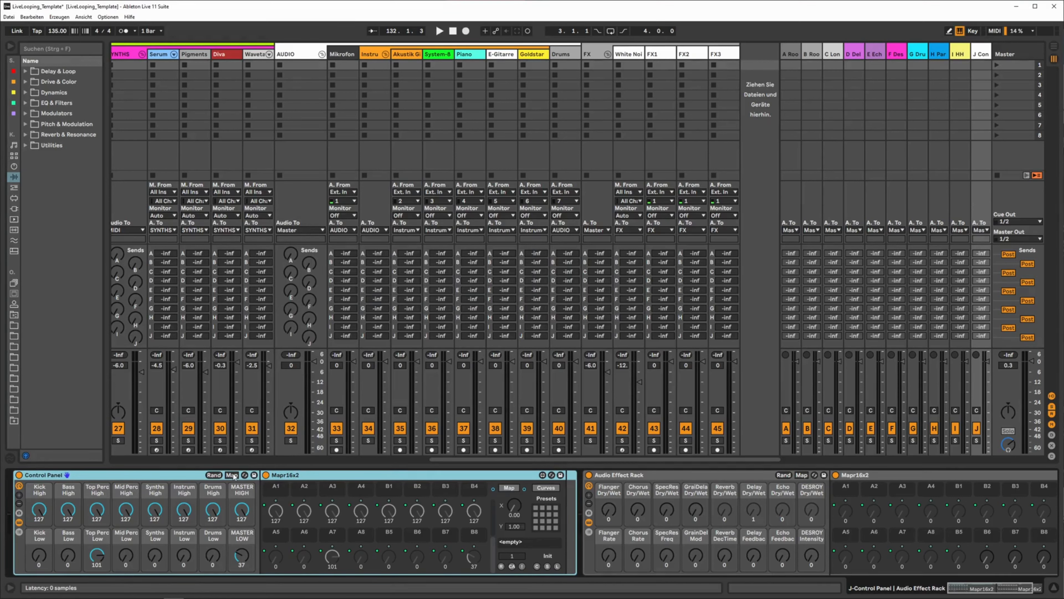
key(ctrl+m)
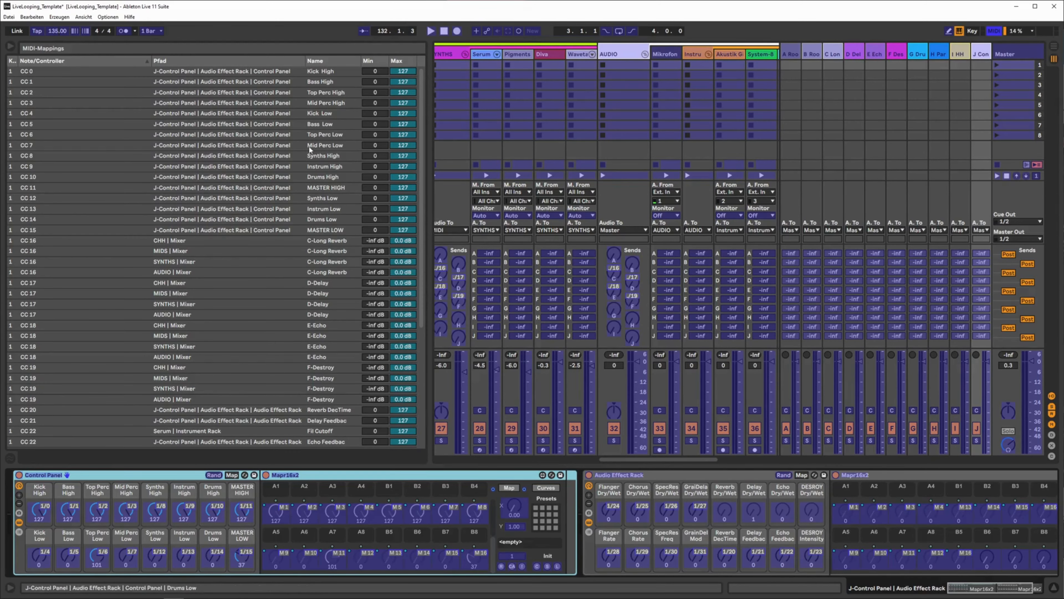
scroll(194, 215, down, 3)
scroll(196, 215, down, 6)
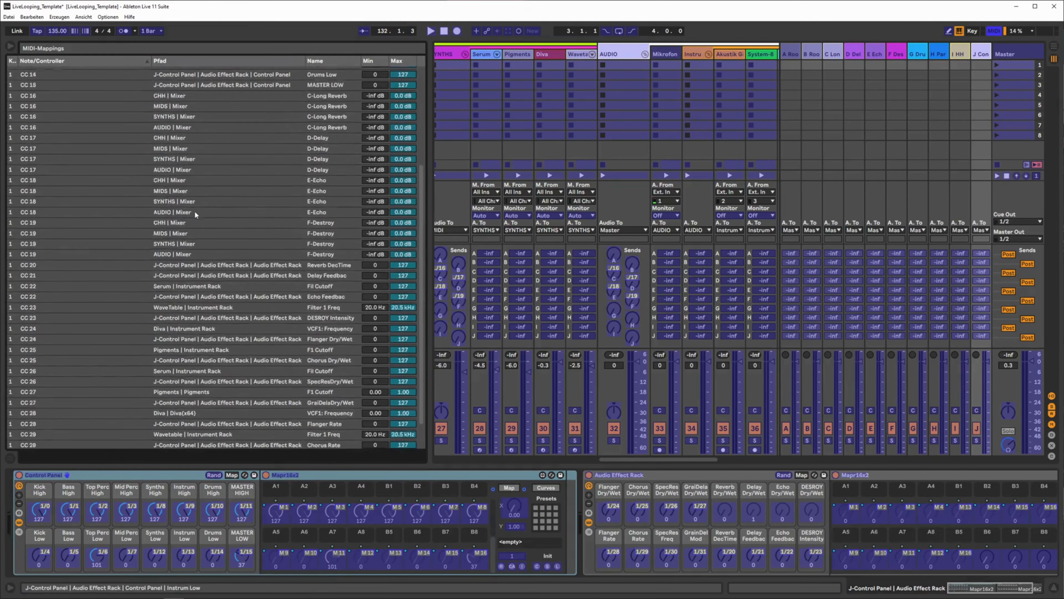
scroll(189, 222, up, 8)
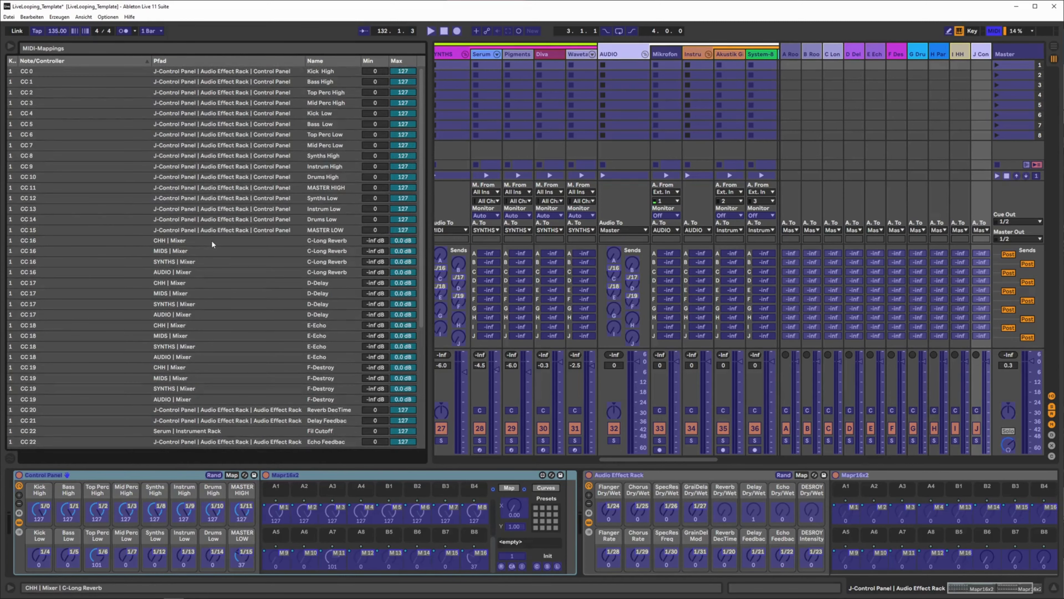
key(ctrl+m)
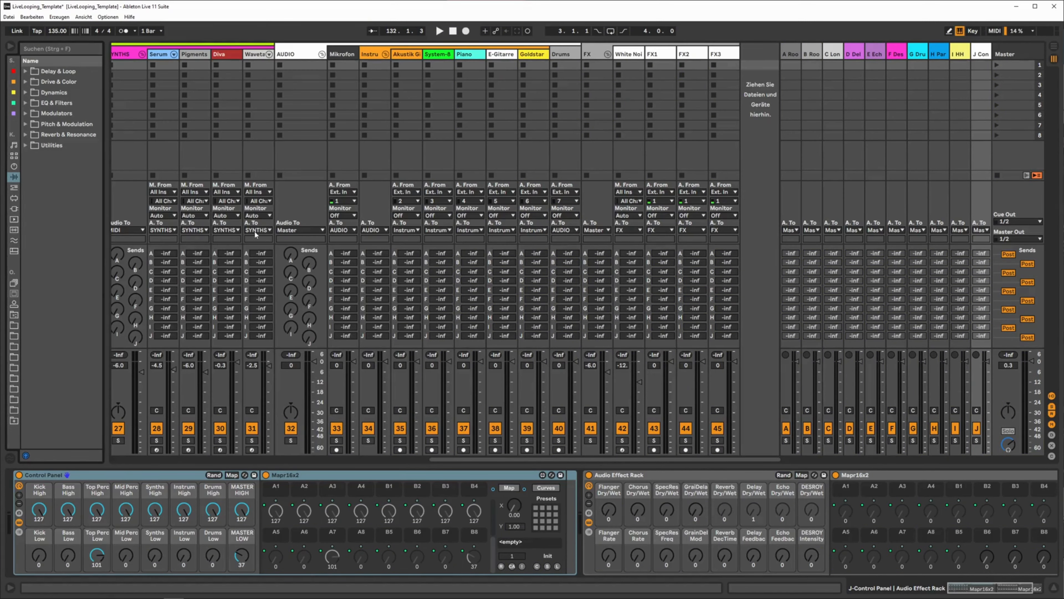
drag(450, 456, 60, 507)
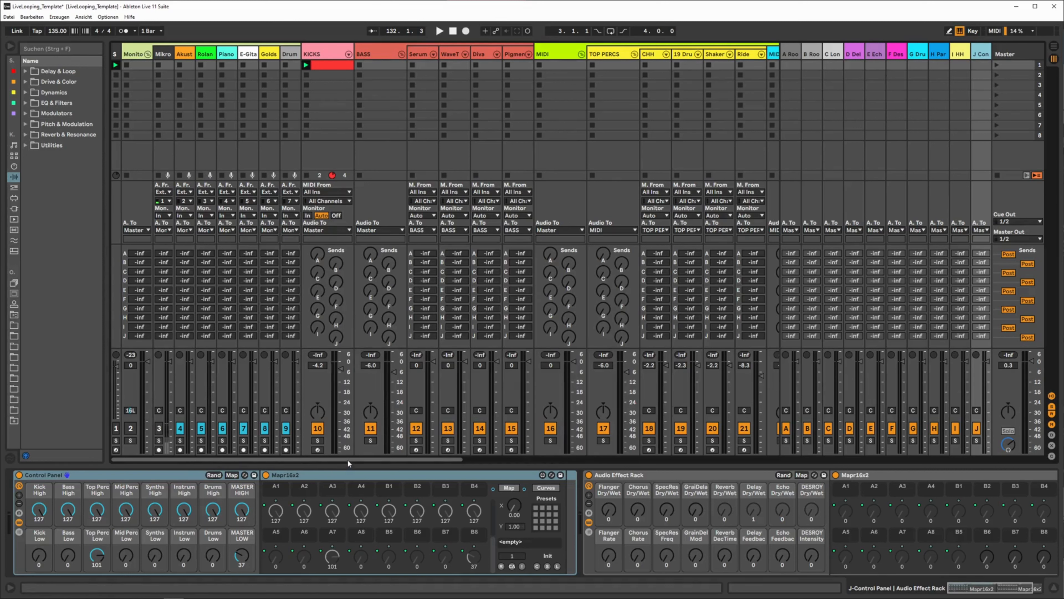
drag(350, 460, 179, 434)
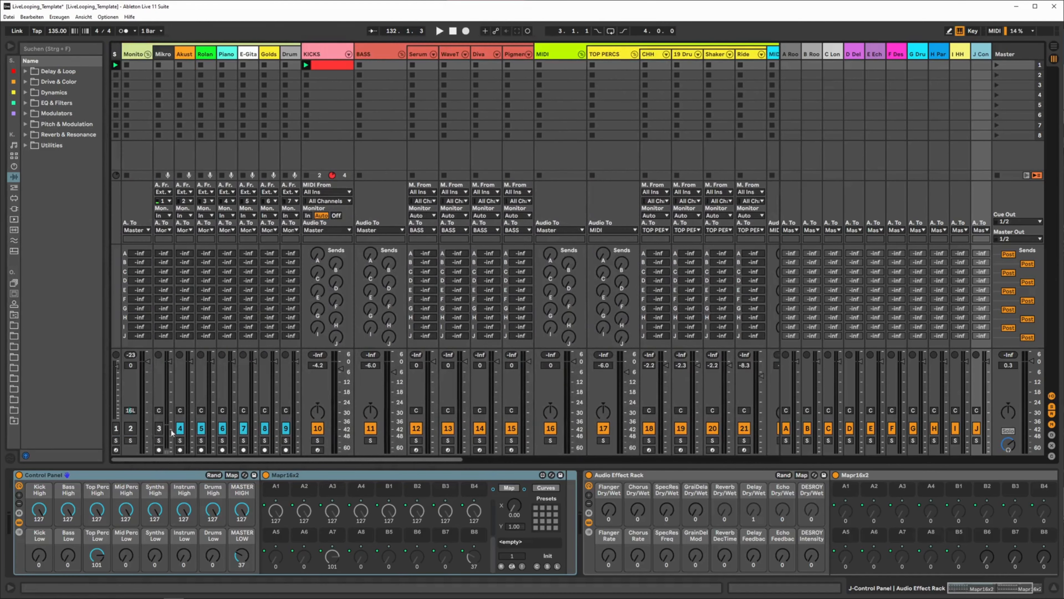